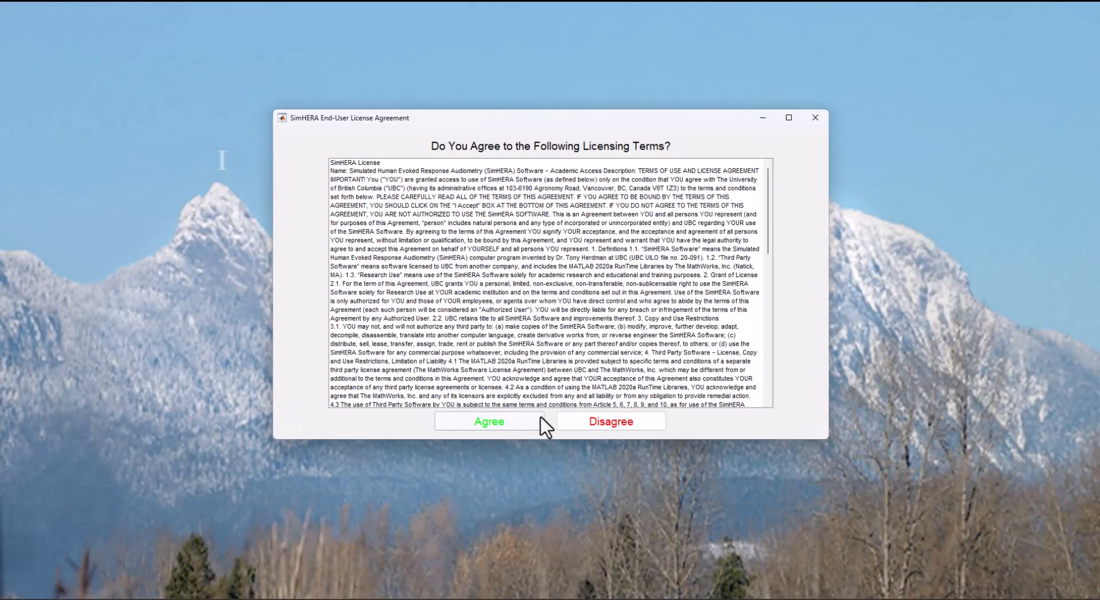
Step: Accept the SimHERA license terms, log in with the password and maximize the main window
{"action": "left_click", "coordinate": [538, 423]}
{"action": "type", "text": "***"}
{"action": "key", "text": "Return"}
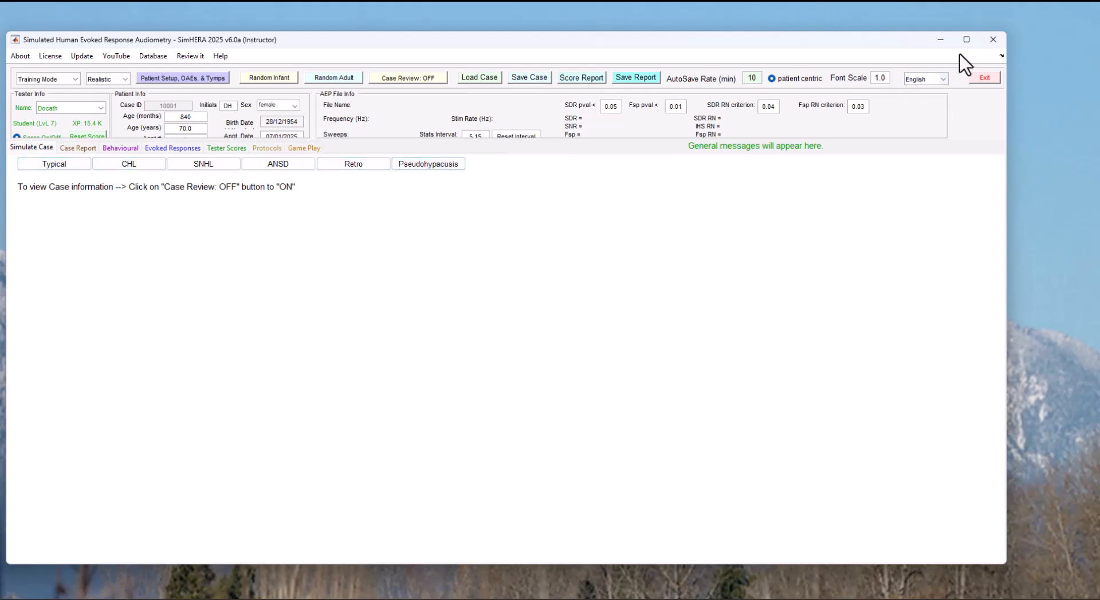
{"action": "left_click", "coordinate": [967, 40]}
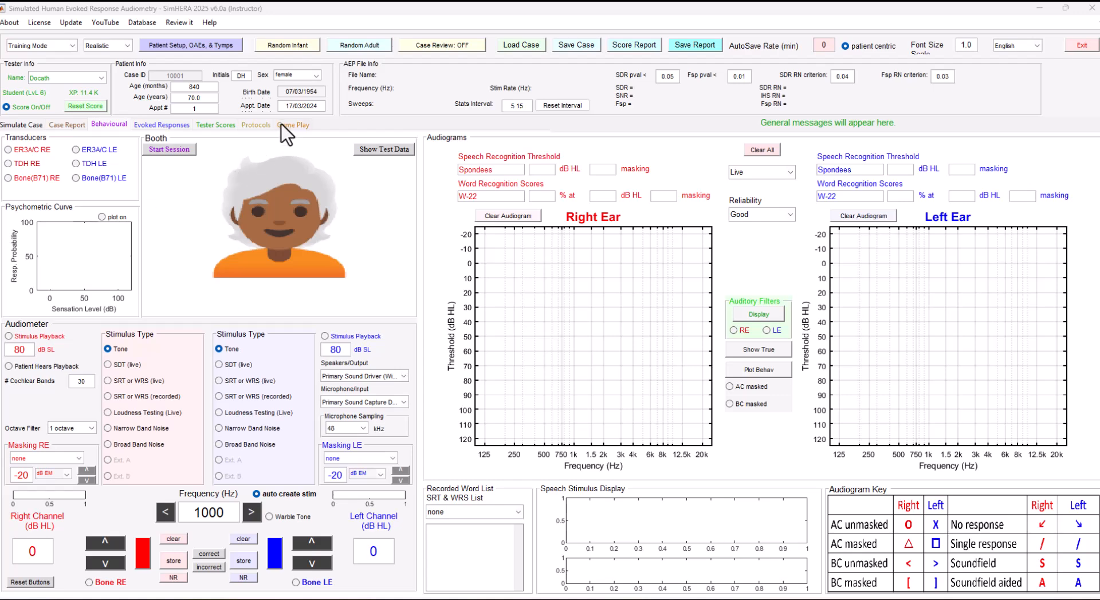
Step: Turn on Case Review for the simulated case and generate a new Typical hearing case
{"action": "left_click", "coordinate": [30, 127]}
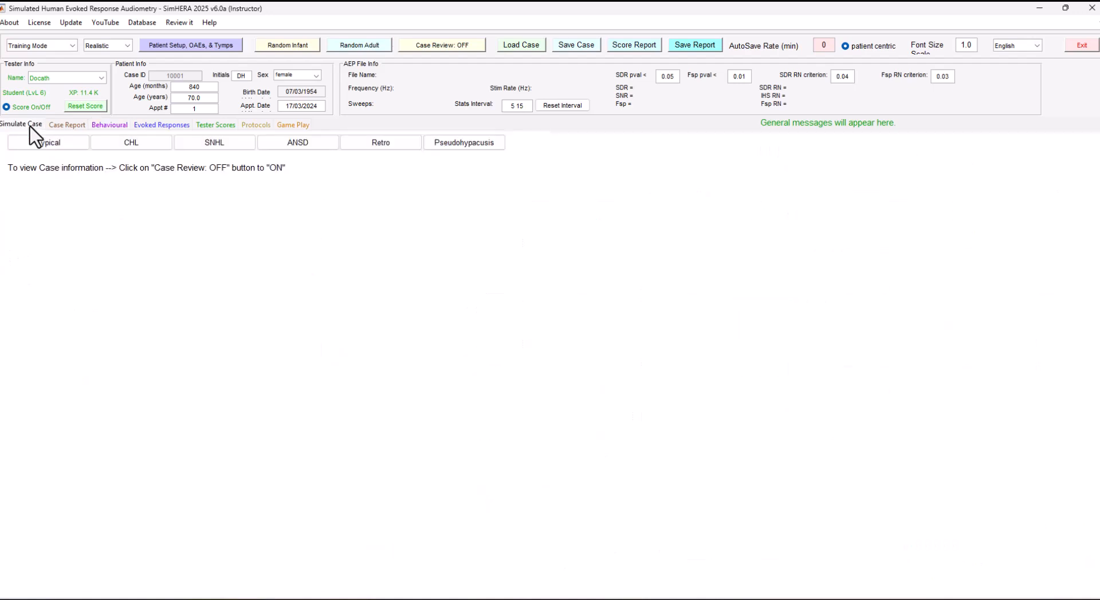
{"action": "left_click", "coordinate": [443, 46]}
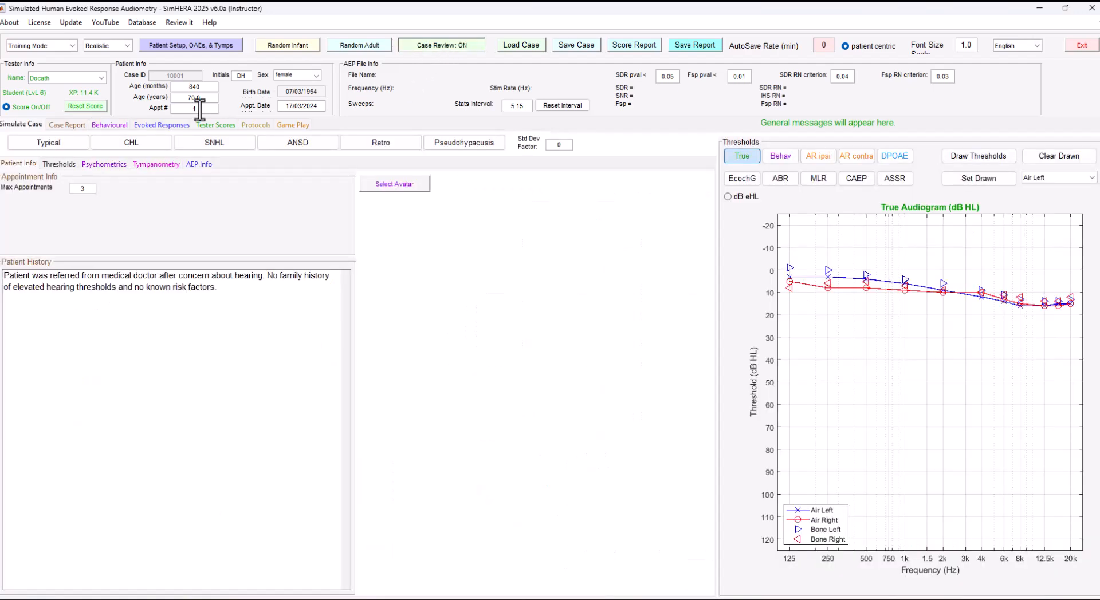
{"action": "left_click", "coordinate": [63, 151]}
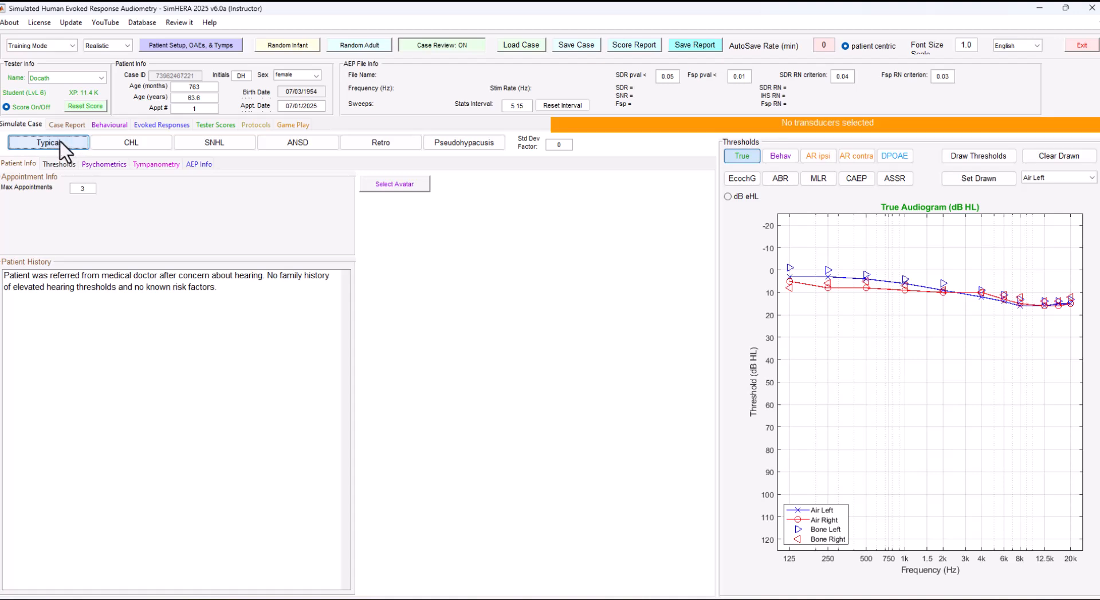
{"action": "left_click", "coordinate": [60, 142]}
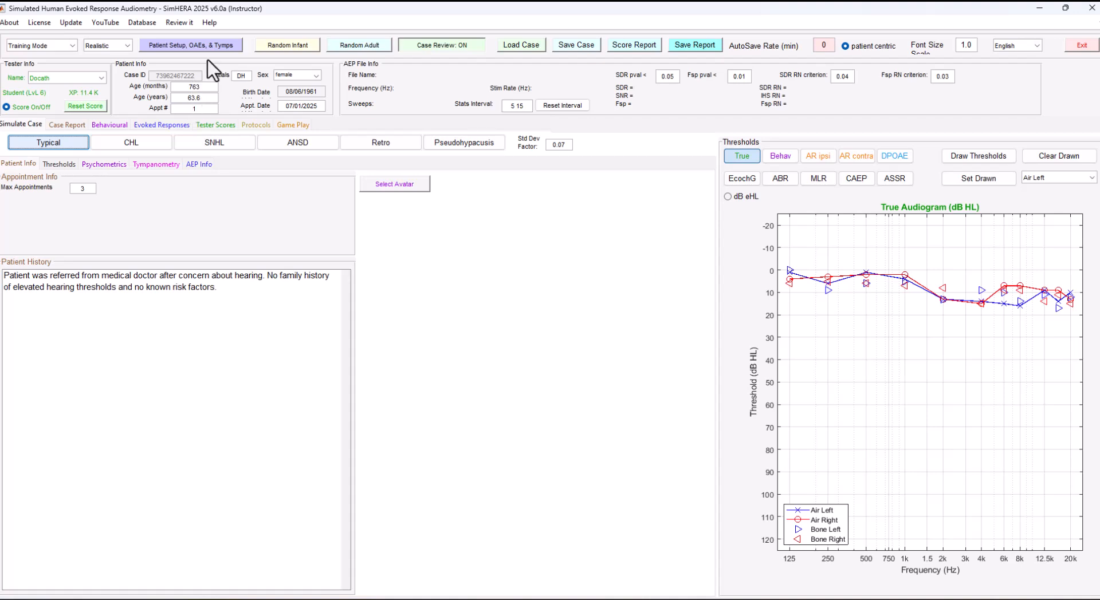
Step: Automatically apply the electrodes and ER3A/C insert earphones to the patient, and close the patient setup
{"action": "left_click", "coordinate": [213, 46]}
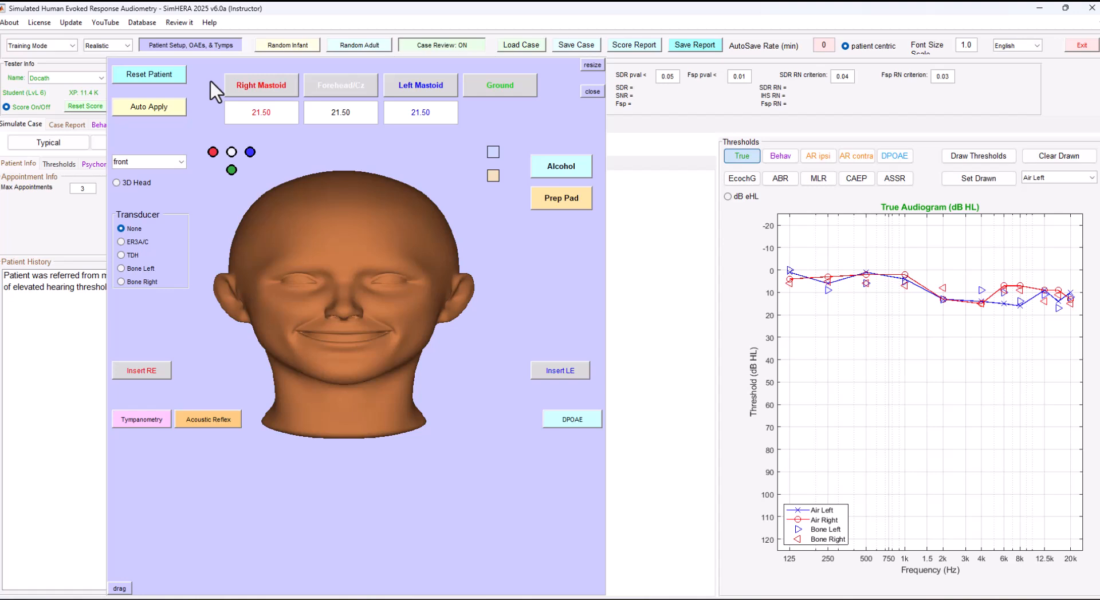
{"action": "left_click", "coordinate": [147, 109]}
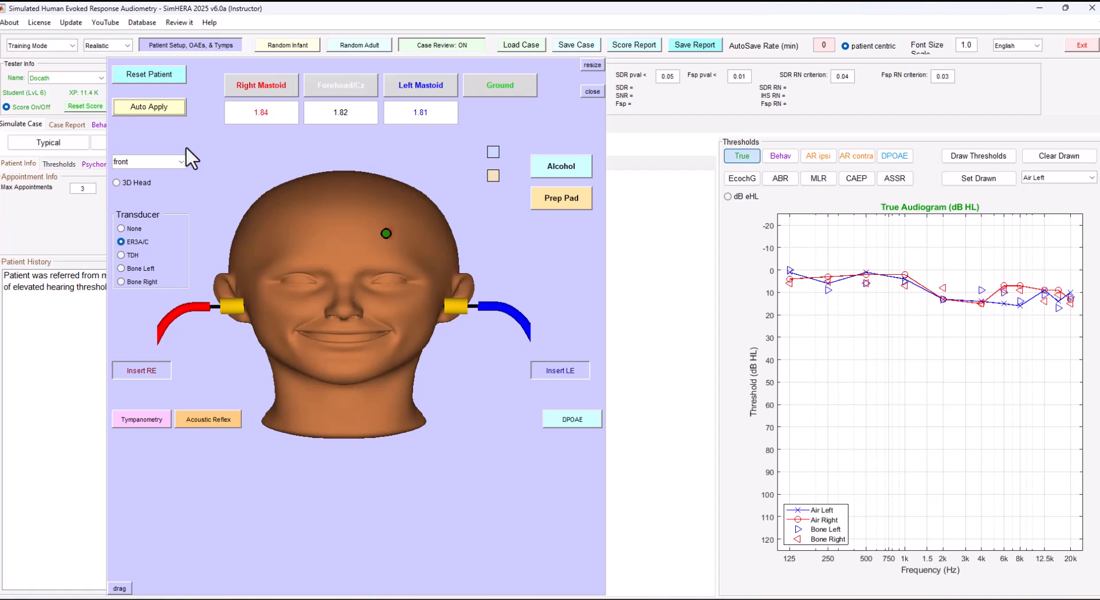
{"action": "left_click", "coordinate": [202, 42]}
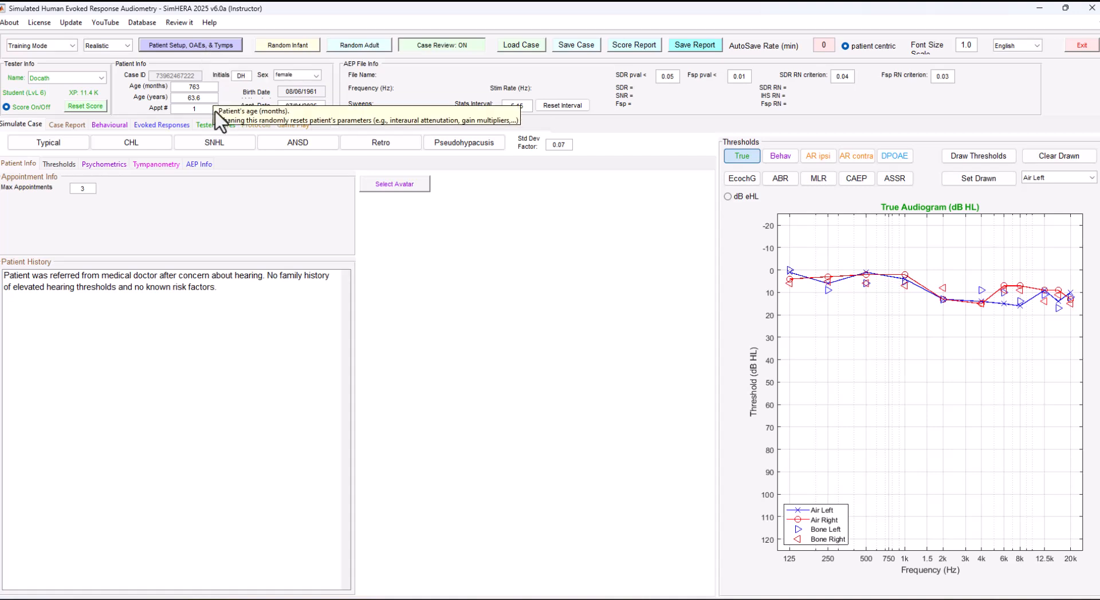
Step: Show the cochlear activation display for evoked responses and set the stimulus frequency to 1000 Hz
{"action": "left_click", "coordinate": [166, 125]}
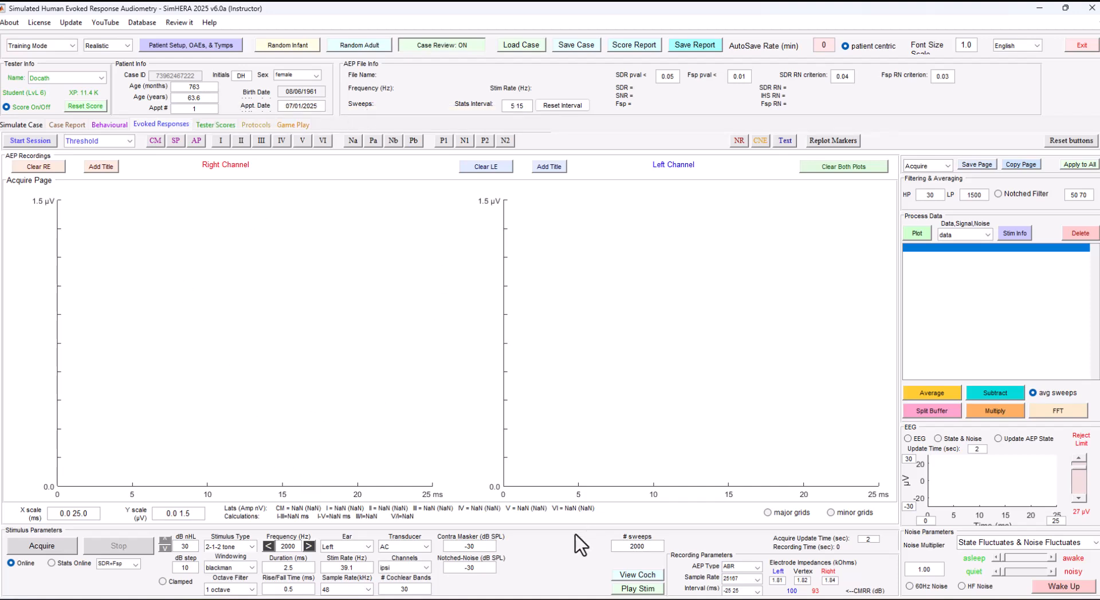
{"action": "left_click", "coordinate": [648, 577]}
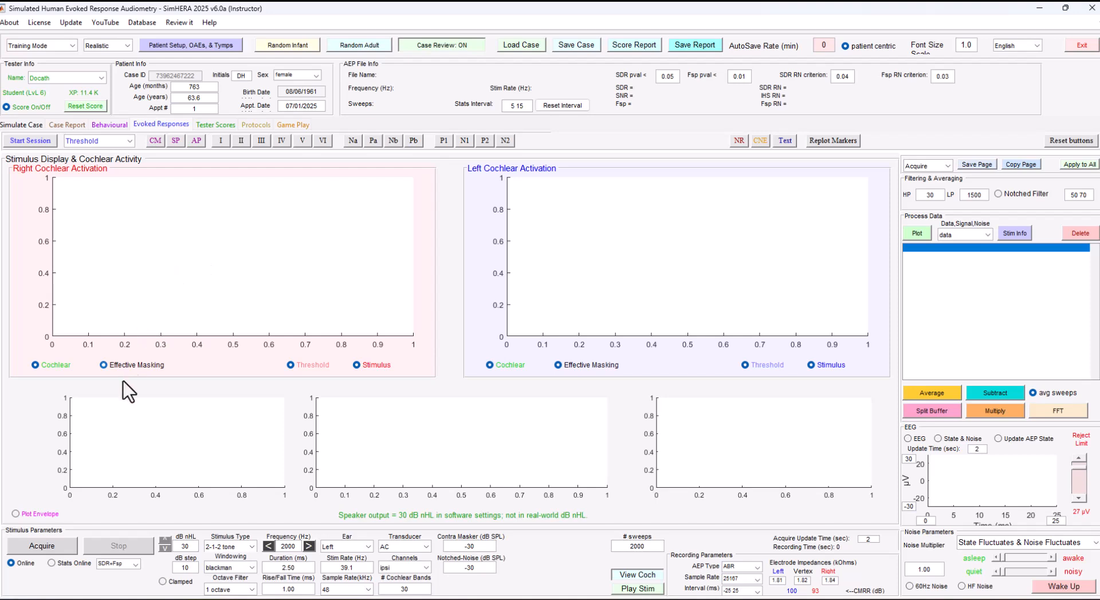
{"action": "left_click", "coordinate": [268, 546]}
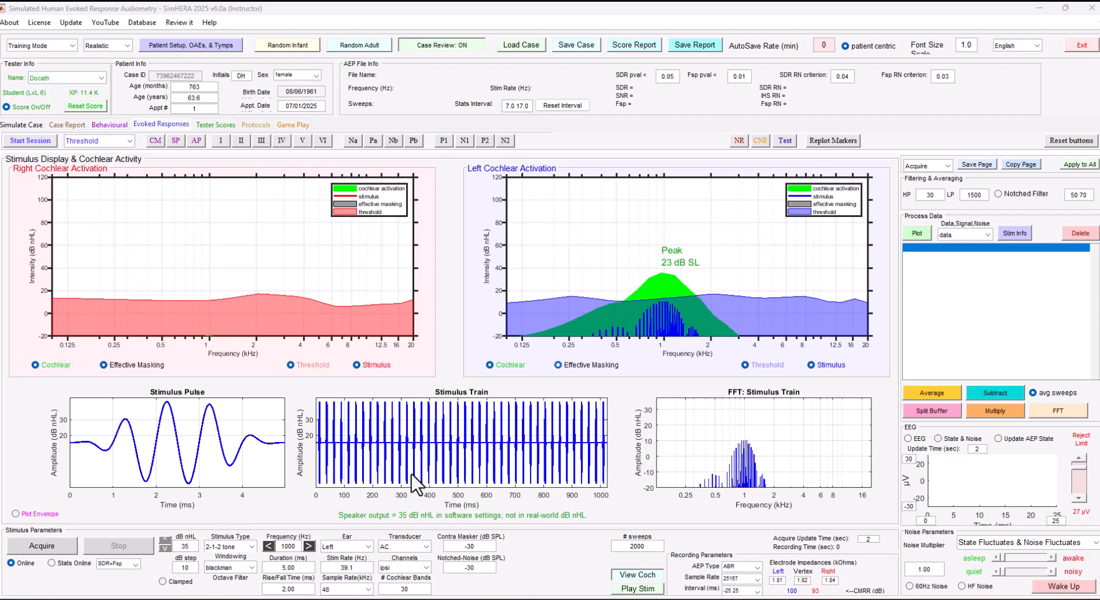
Step: Compare the 1000 Hz cochlear activation of the NB LD-Chirp and 2-1-2 tone, leaving NB LD-Chirp as the stimulus type
{"action": "left_click", "coordinate": [251, 547]}
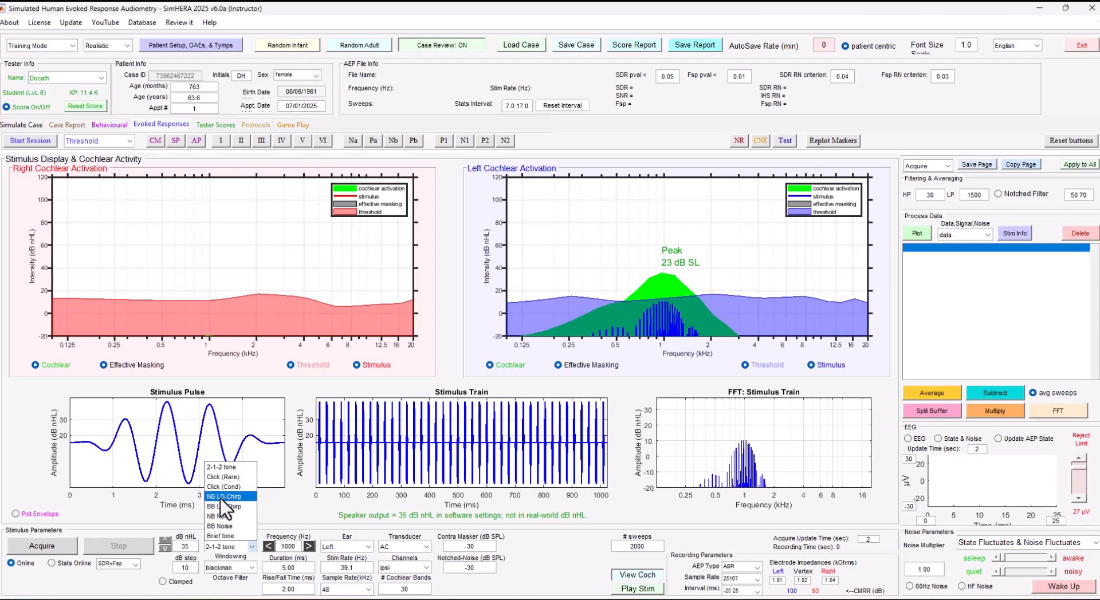
{"action": "left_click", "coordinate": [239, 497]}
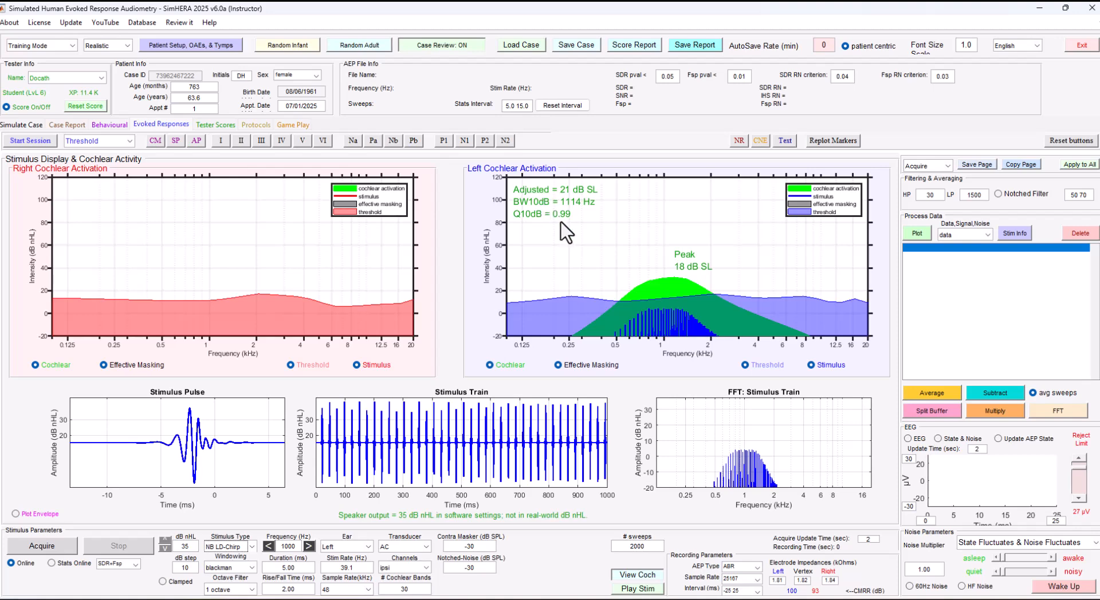
{"action": "left_click", "coordinate": [252, 547]}
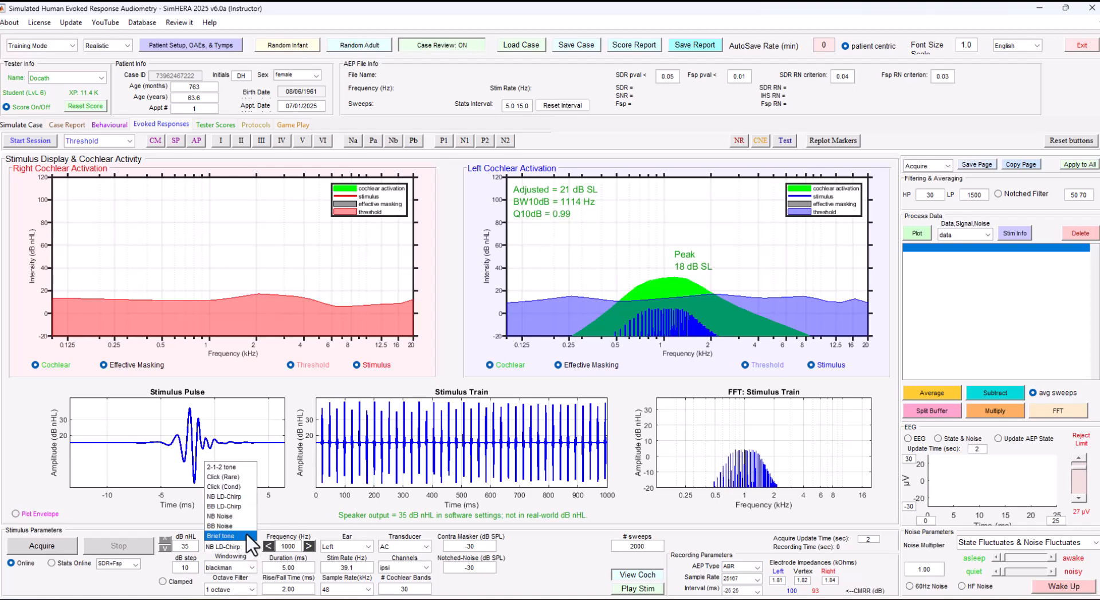
{"action": "left_click", "coordinate": [226, 468]}
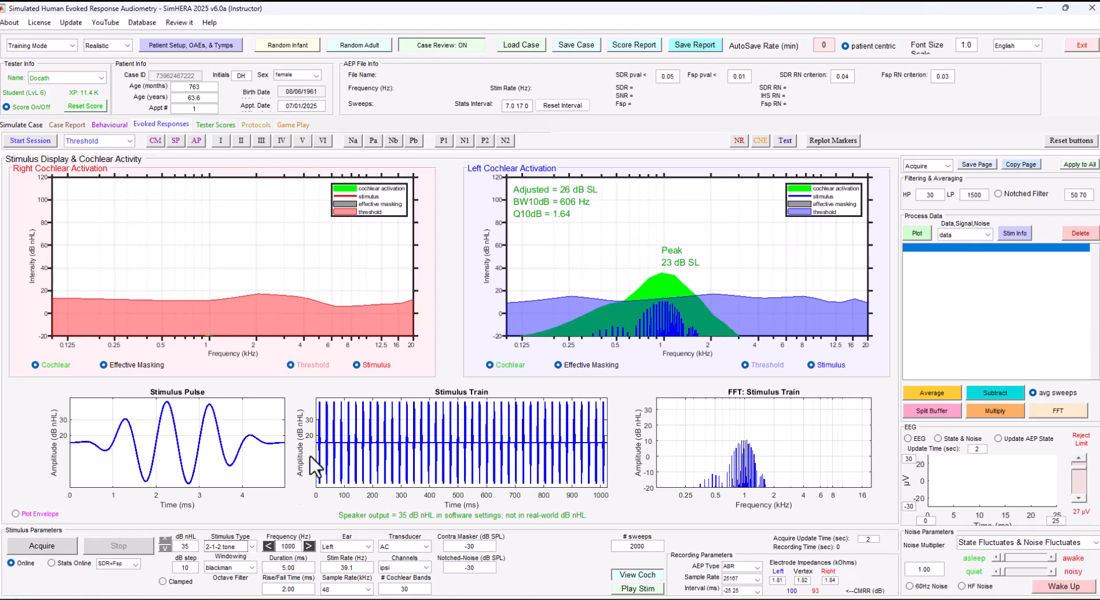
{"action": "left_click", "coordinate": [251, 548]}
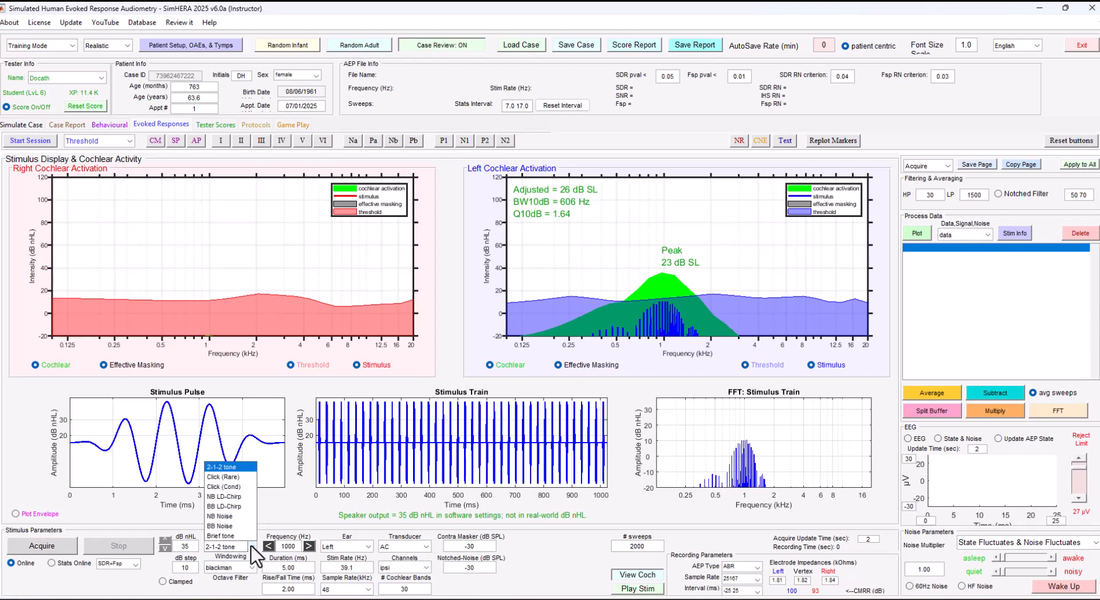
{"action": "left_click", "coordinate": [249, 497]}
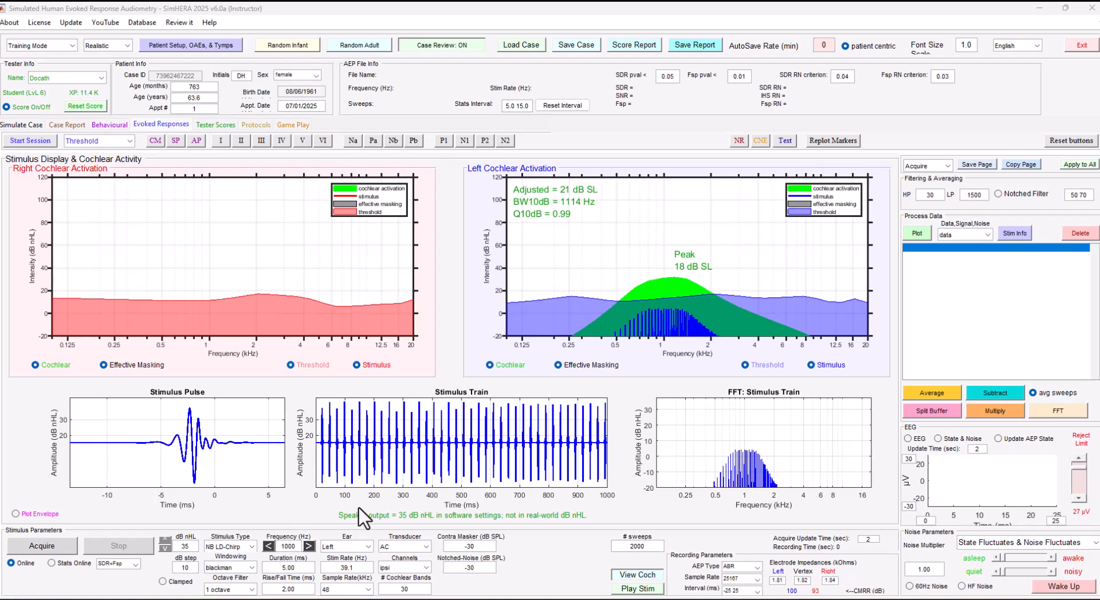
Step: Plot the 2-1-2 tone's cochlear activation at 500 Hz, and switch the stimulus type to NB LD-Chirp for comparison
{"action": "left_click", "coordinate": [251, 547]}
{"action": "left_click", "coordinate": [245, 467]}
{"action": "left_click", "coordinate": [269, 547]}
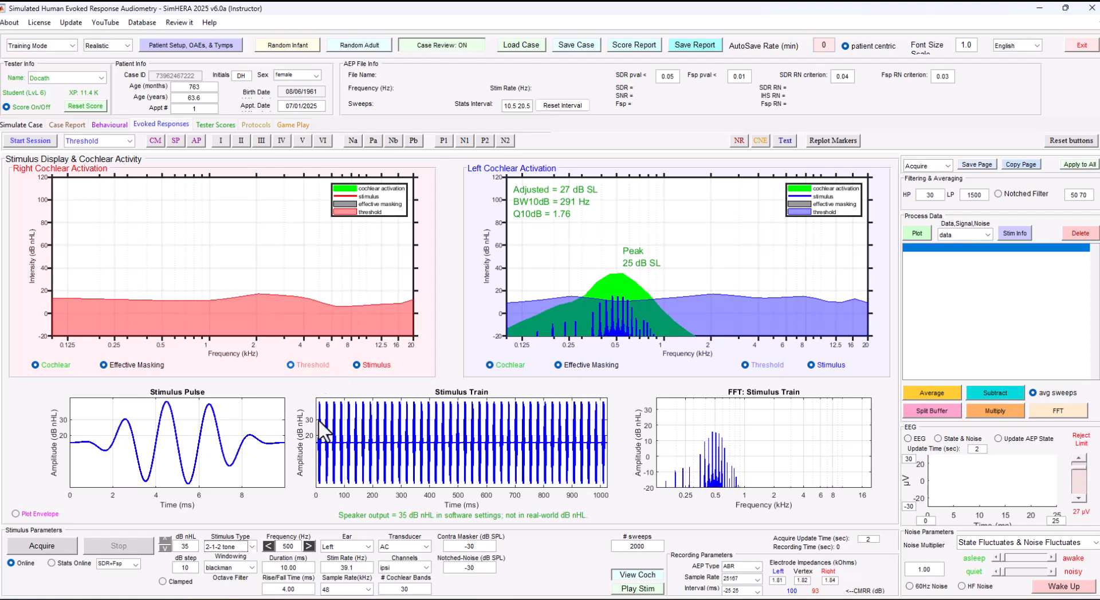
{"action": "left_click", "coordinate": [250, 552]}
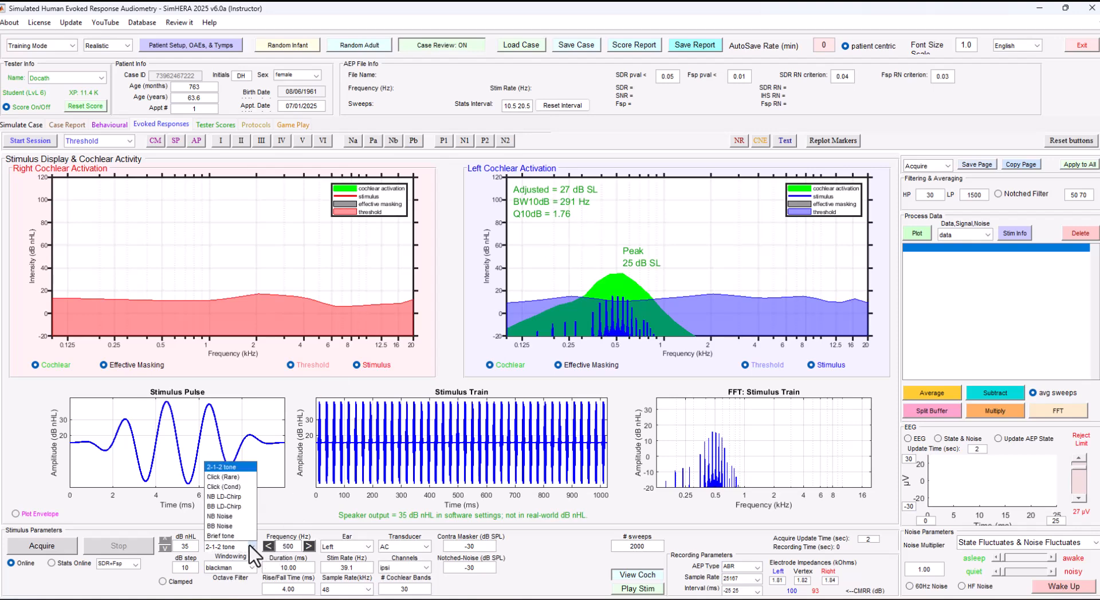
{"action": "left_click", "coordinate": [241, 498]}
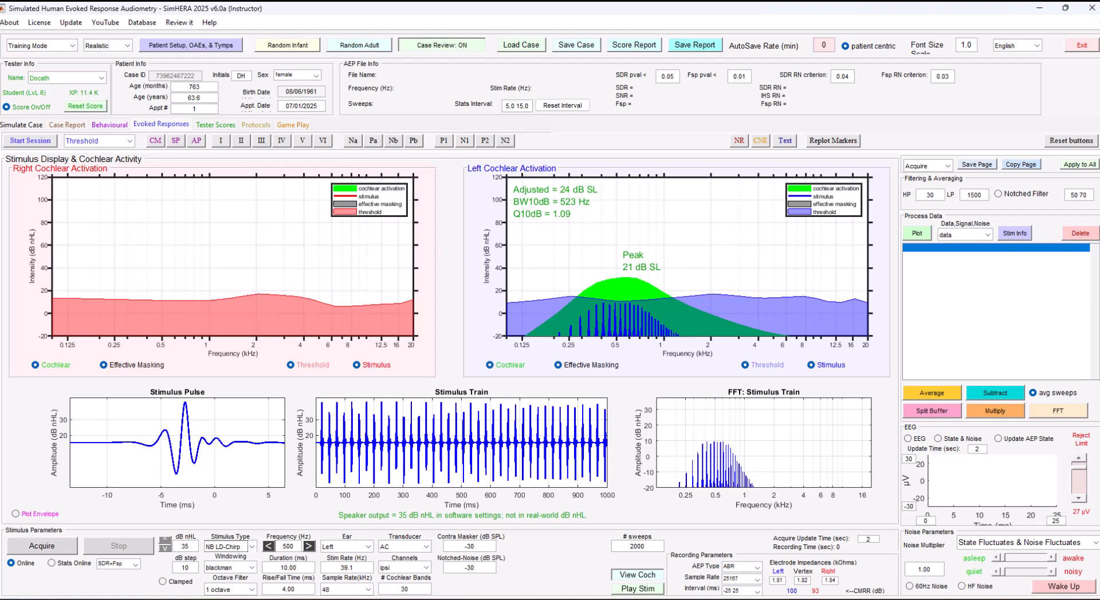
Step: Plot the 2-1-2 tone's cochlear activation at 2000 Hz, and switch the stimulus type to NB LD-Chirp for comparison
{"action": "left_click", "coordinate": [251, 547]}
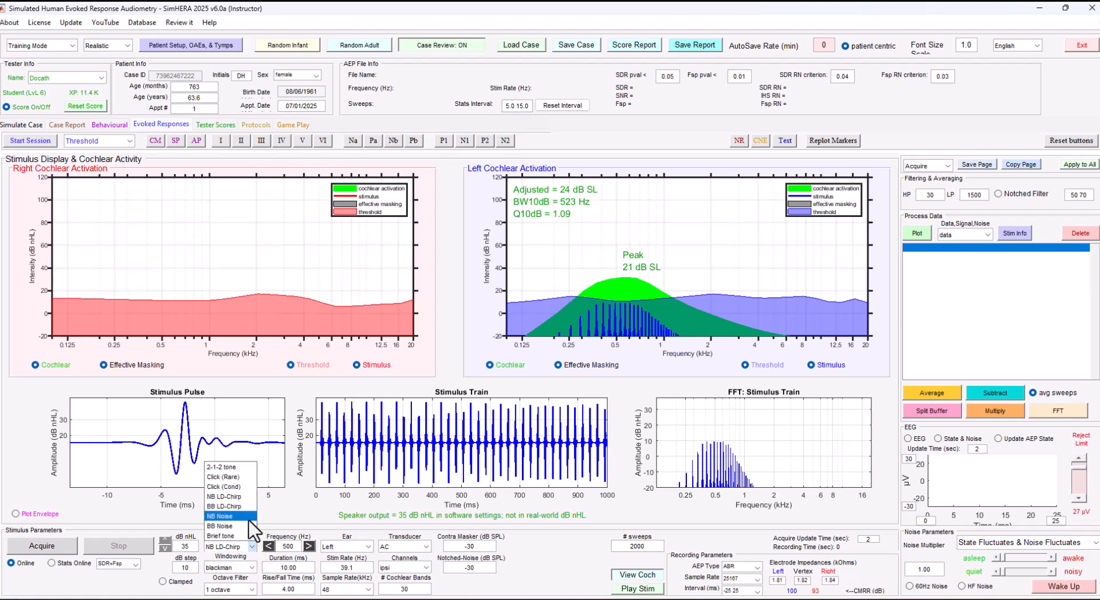
{"action": "left_click", "coordinate": [241, 493]}
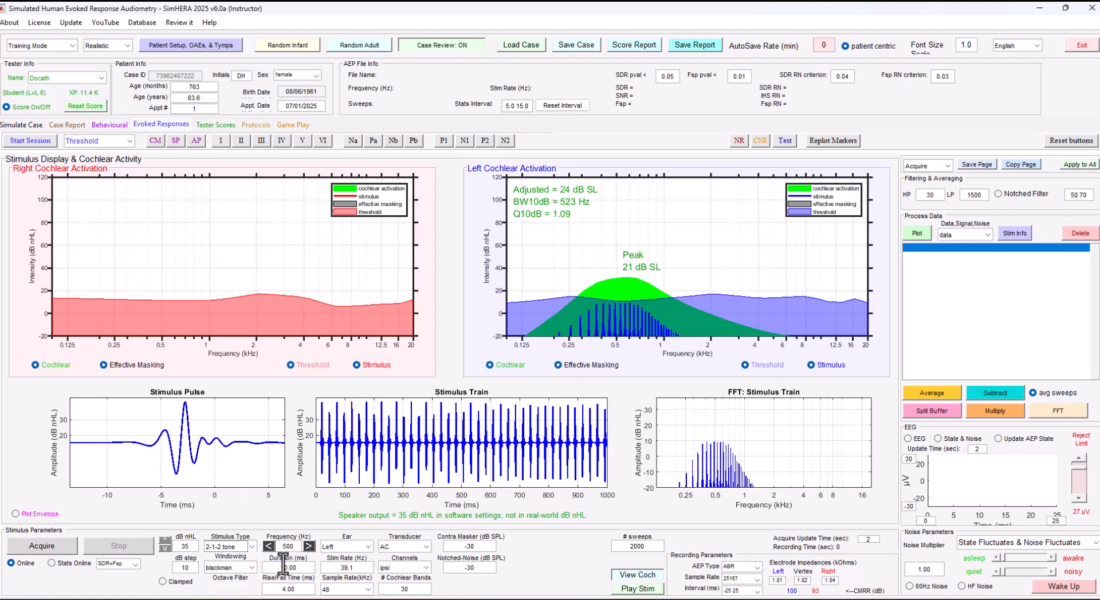
{"action": "left_click", "coordinate": [309, 545]}
{"action": "left_click", "coordinate": [308, 546]}
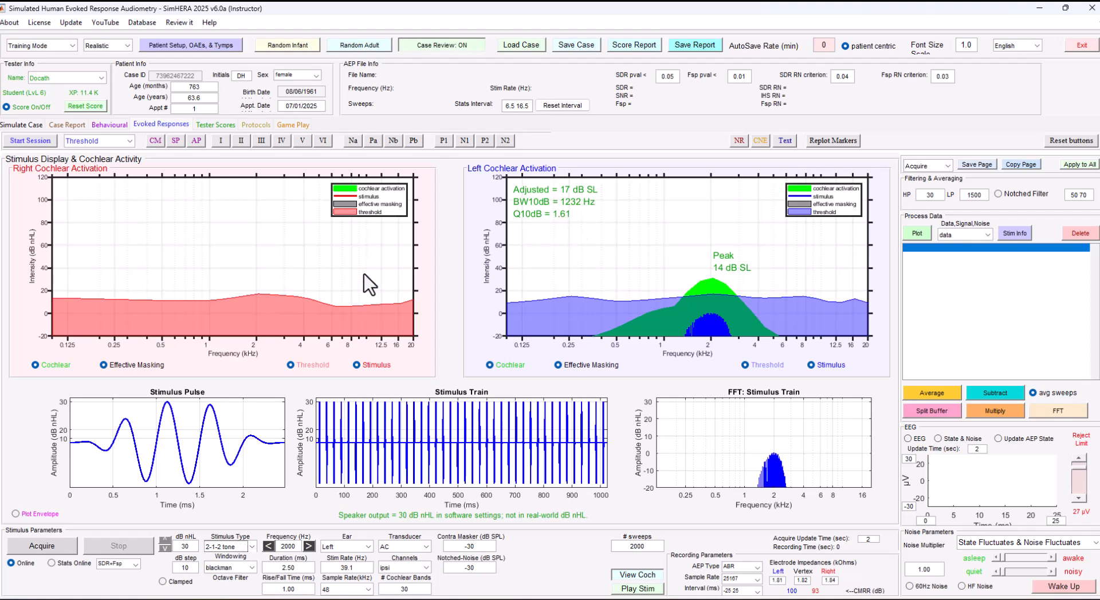
{"action": "left_click", "coordinate": [251, 547]}
{"action": "left_click", "coordinate": [243, 497]}
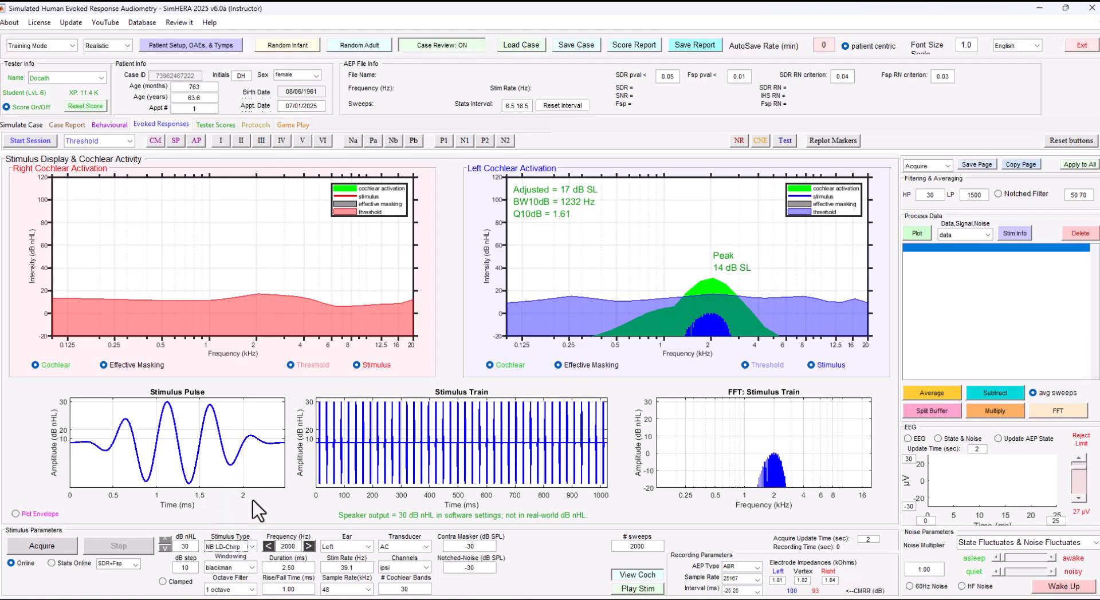